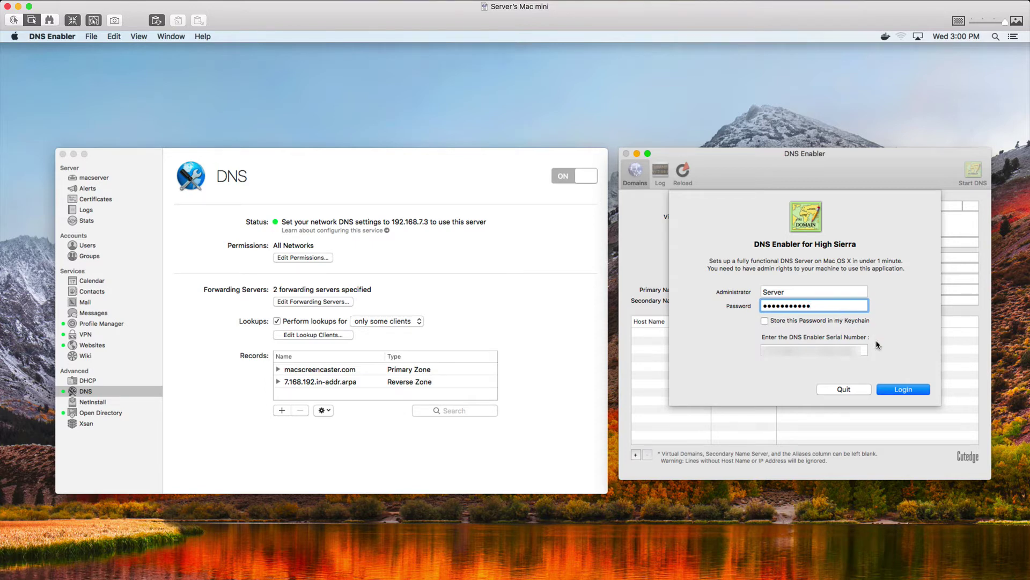
# - Log in to DNS Enabler with the filled-in administrator credentials and set the domain name to macscreencaster.com
pyautogui.click(901, 390)
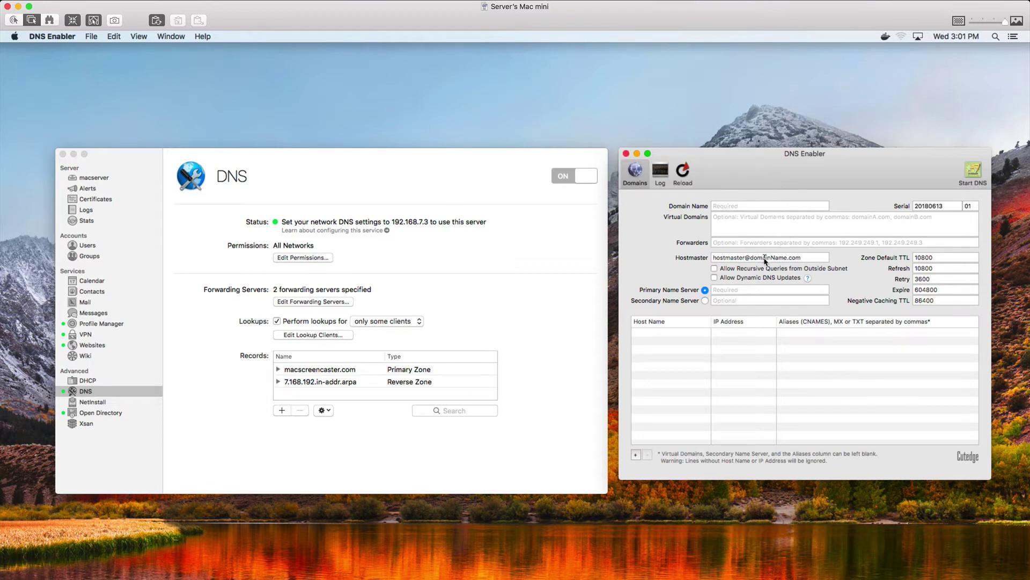
pyautogui.moveTo(765, 261)
pyautogui.click(726, 207)
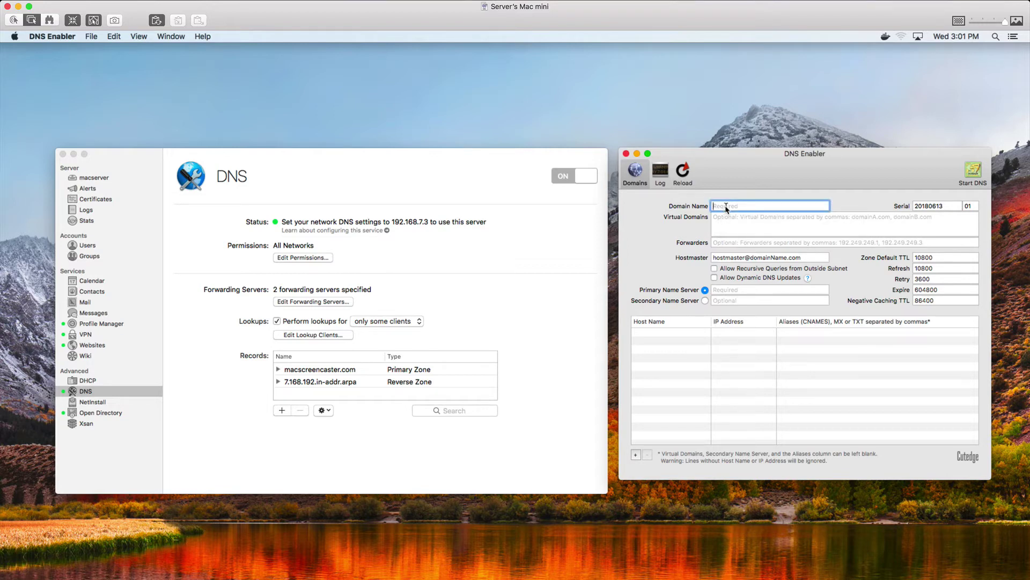
pyautogui.write('macscreencaster.com')
pyautogui.moveTo(761, 223)
# - Check the forwarding servers in Server's DNS settings, enter 208.67.222.222 as the forwarder in DNS Enabler, and close Server's list without changes
pyautogui.click(309, 302)
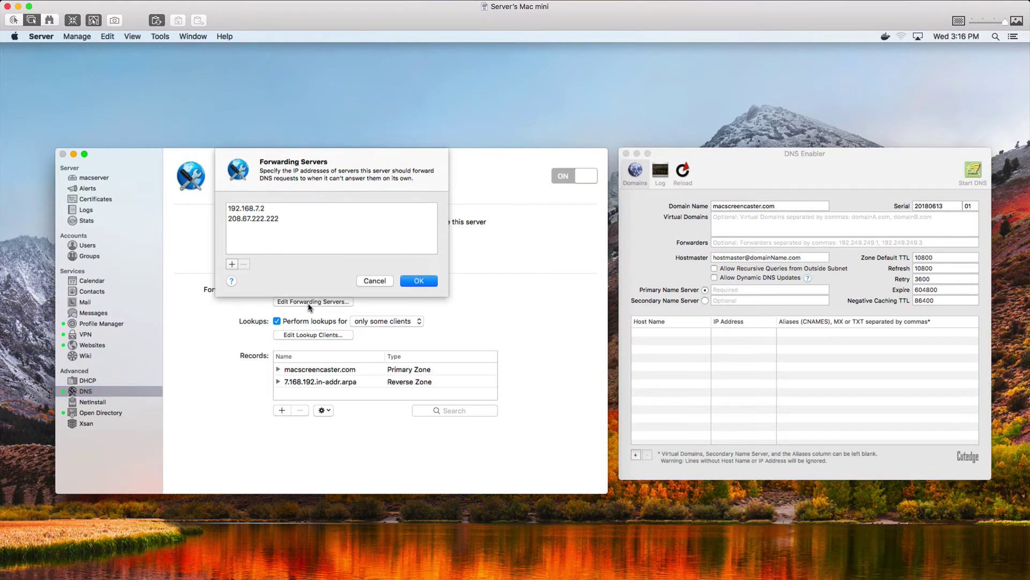
pyautogui.click(280, 220)
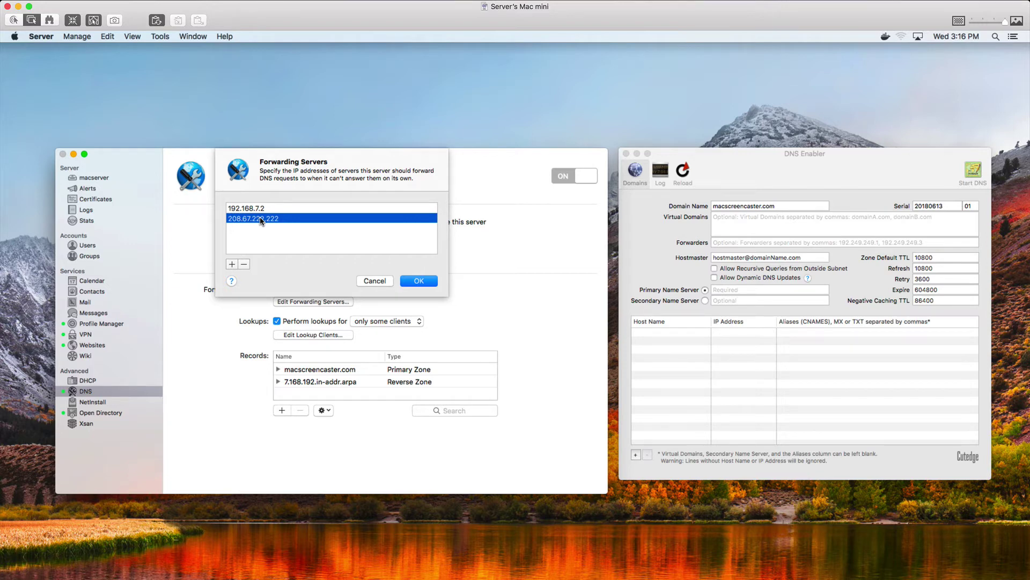
pyautogui.click(725, 243)
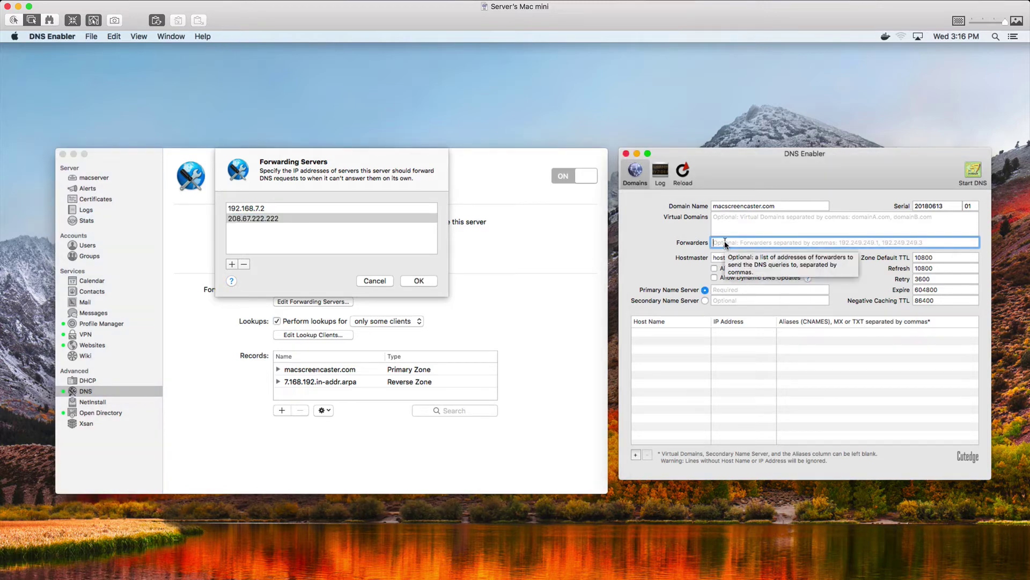
pyautogui.write('208.')
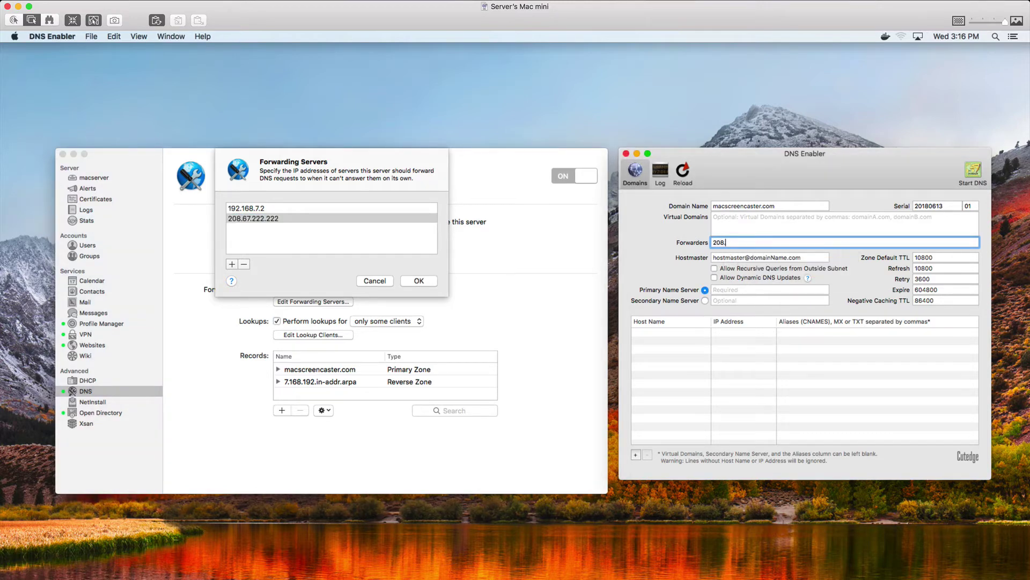
pyautogui.write('67.222.222')
pyautogui.click(374, 281)
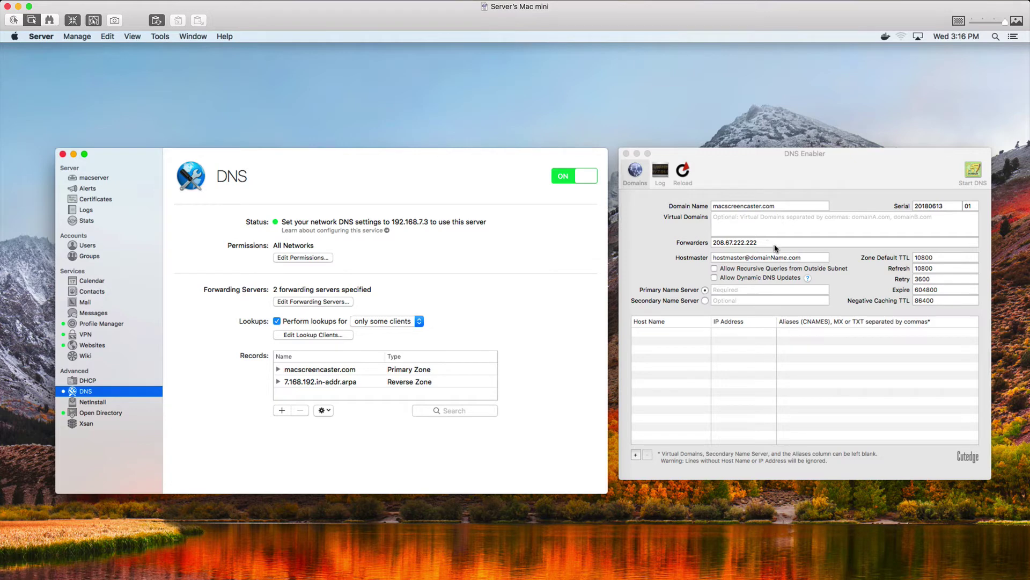
# - View the help on dynamic DNS updates and the authorisation key for updating the DNS server, then close it
pyautogui.click(738, 260)
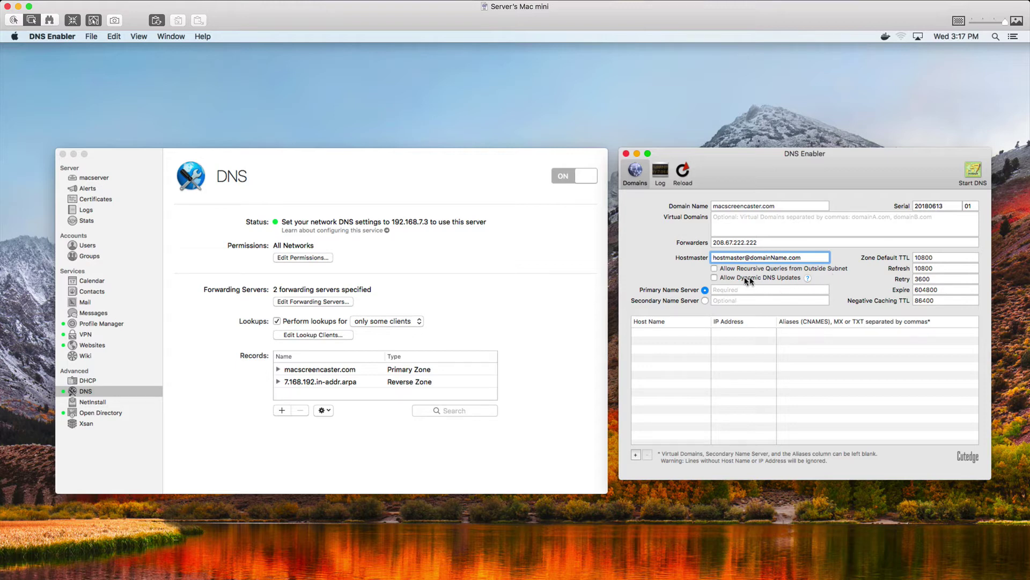
pyautogui.moveTo(799, 285)
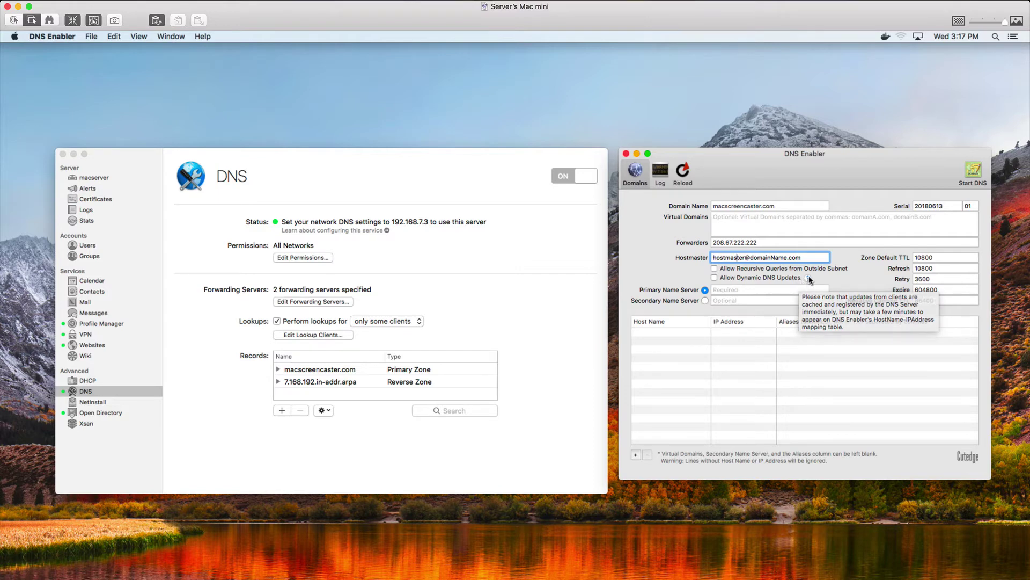
pyautogui.click(808, 279)
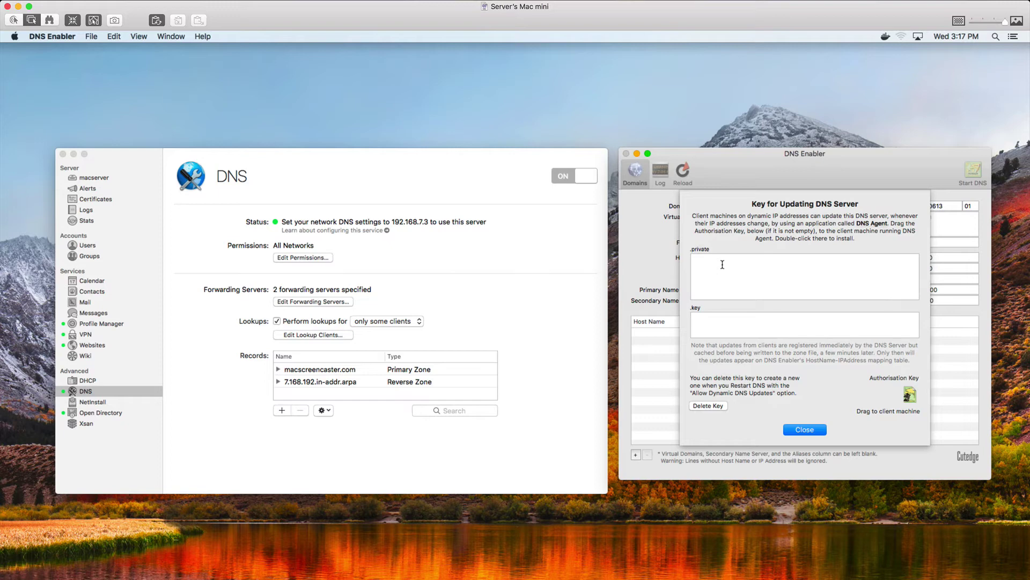
pyautogui.click(804, 430)
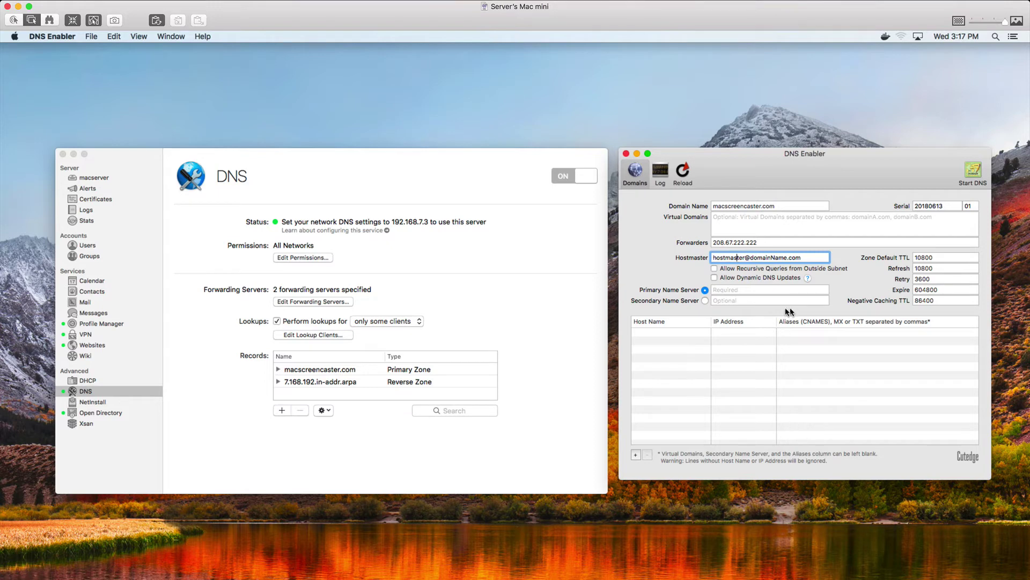
# - Expand the macscreencaster.com zone in Server for reference and set DNS Enabler's primary name server to server.macscreencaster.com
pyautogui.click(721, 290)
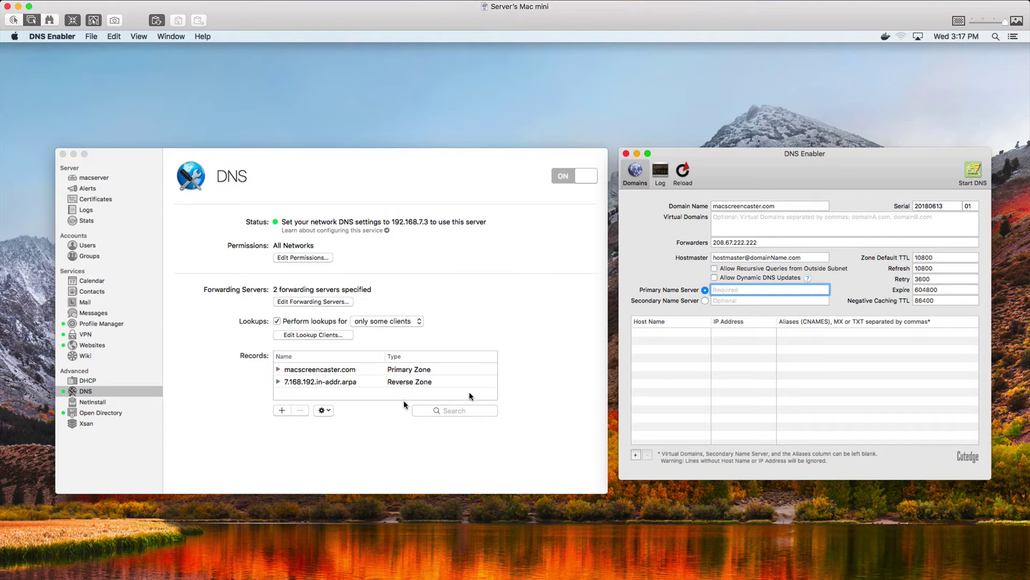
pyautogui.click(278, 370)
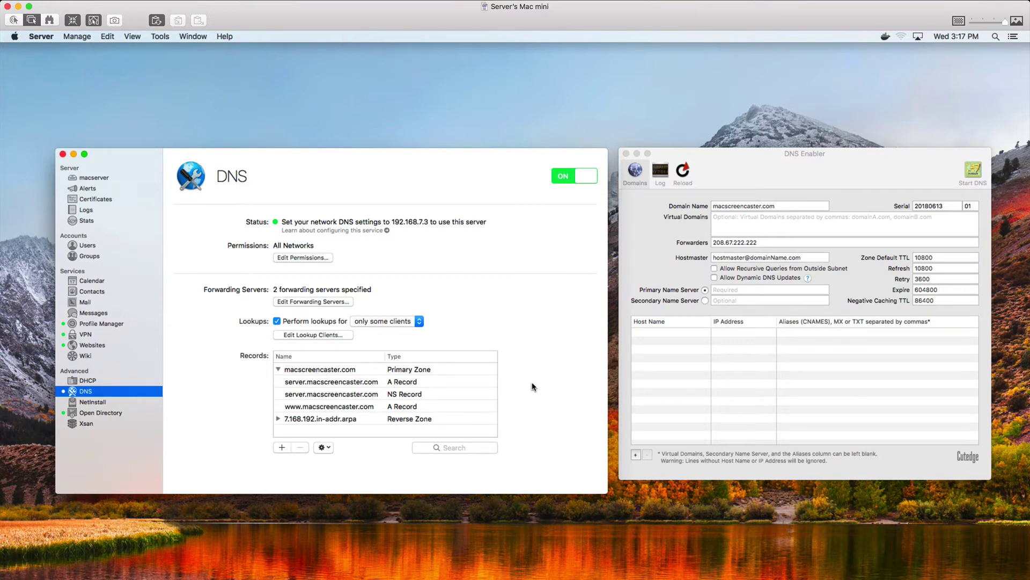
pyautogui.click(722, 291)
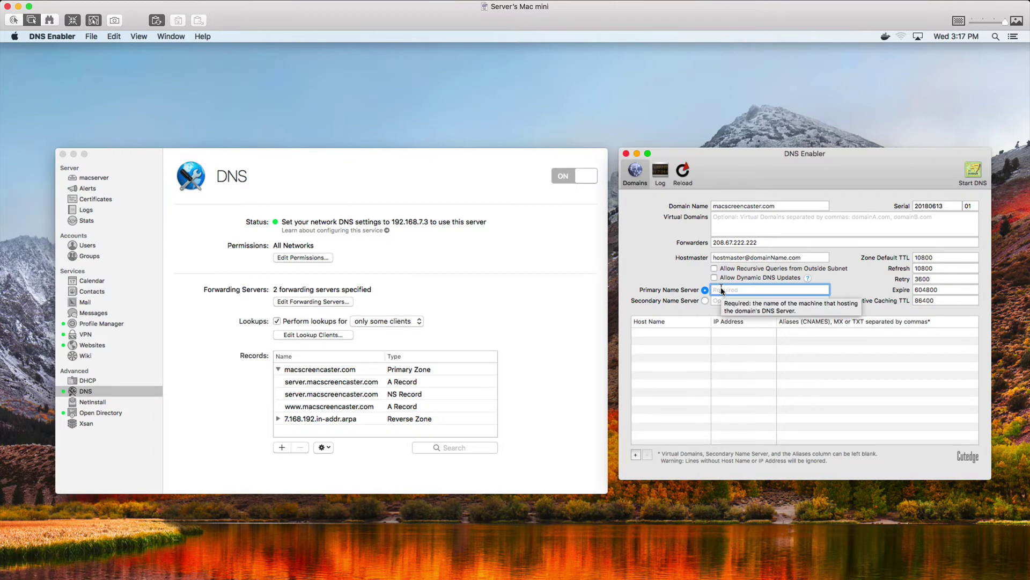
pyautogui.write('server')
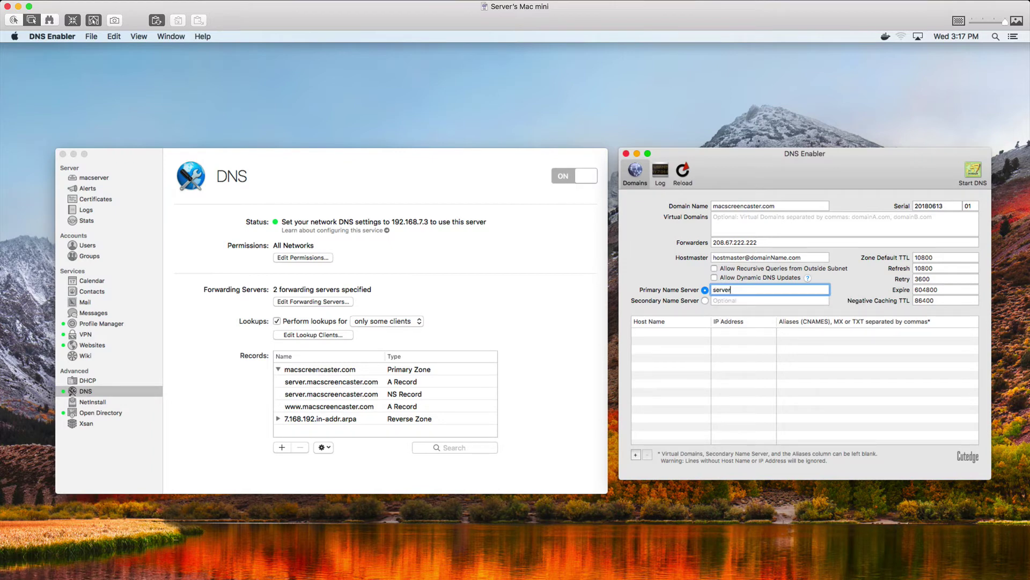
pyautogui.write('.macscreencaster.com')
pyautogui.moveTo(727, 306)
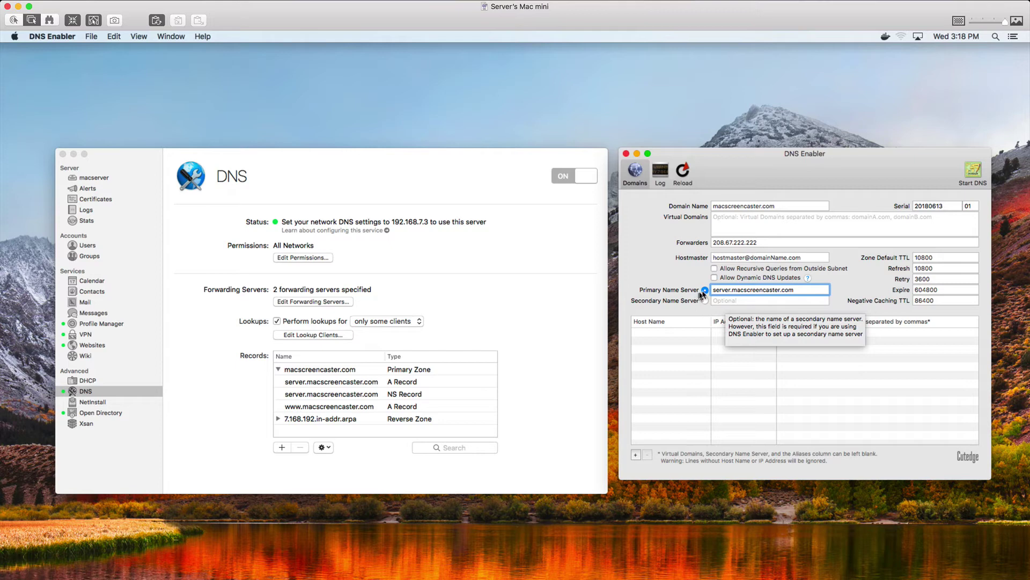
pyautogui.moveTo(705, 291)
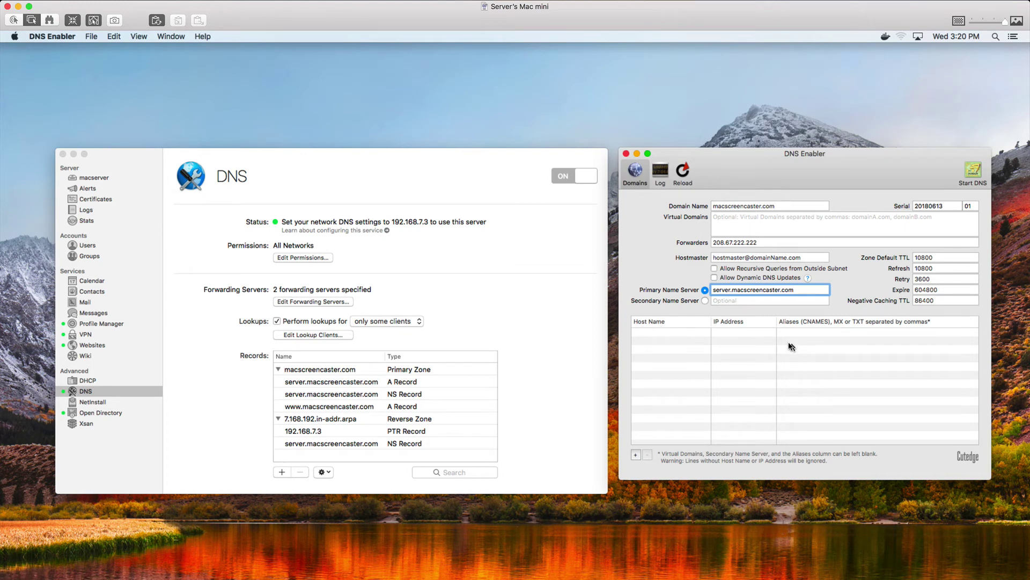
# - Add a new record to the host table with the host name macscreencaster.com
pyautogui.click(637, 454)
pyautogui.click(664, 333)
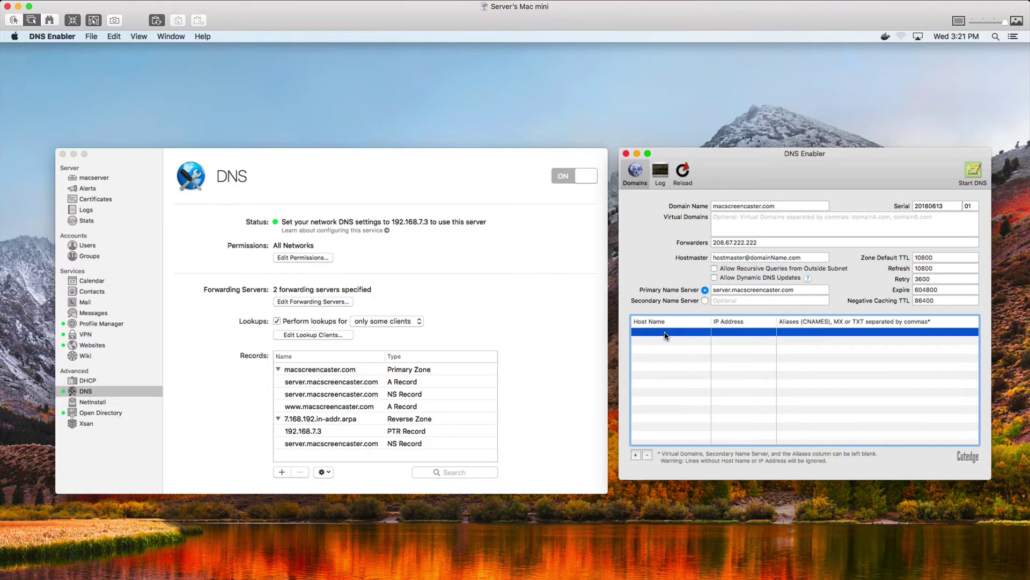
pyautogui.click(665, 333)
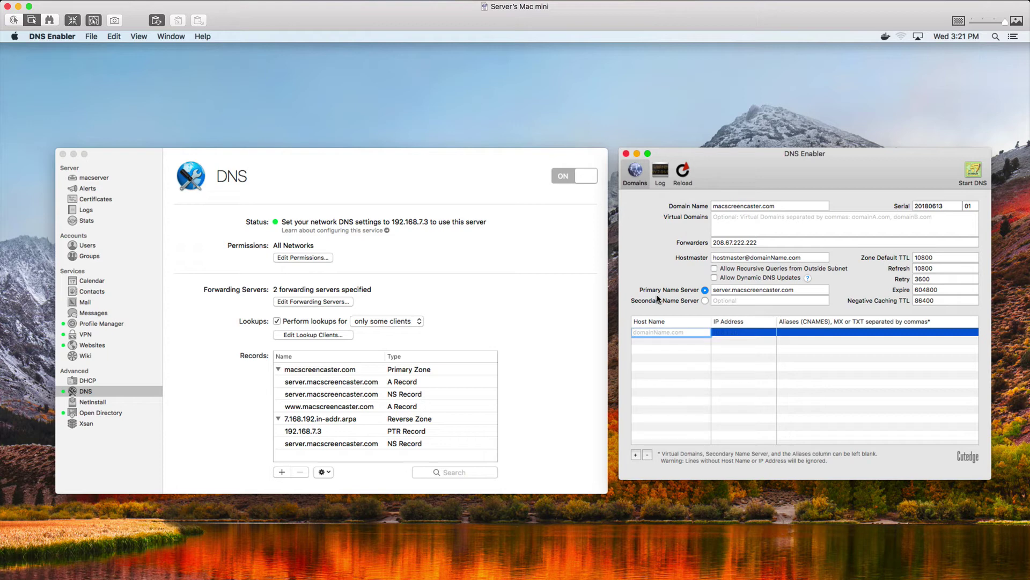
pyautogui.write('macscreen')
pyautogui.write('caser.')
pyautogui.write('r')
pyautogui.press('BackSpace')
pyautogui.press('BackSpace')
pyautogui.write('ter.com')
pyautogui.press('Tab')
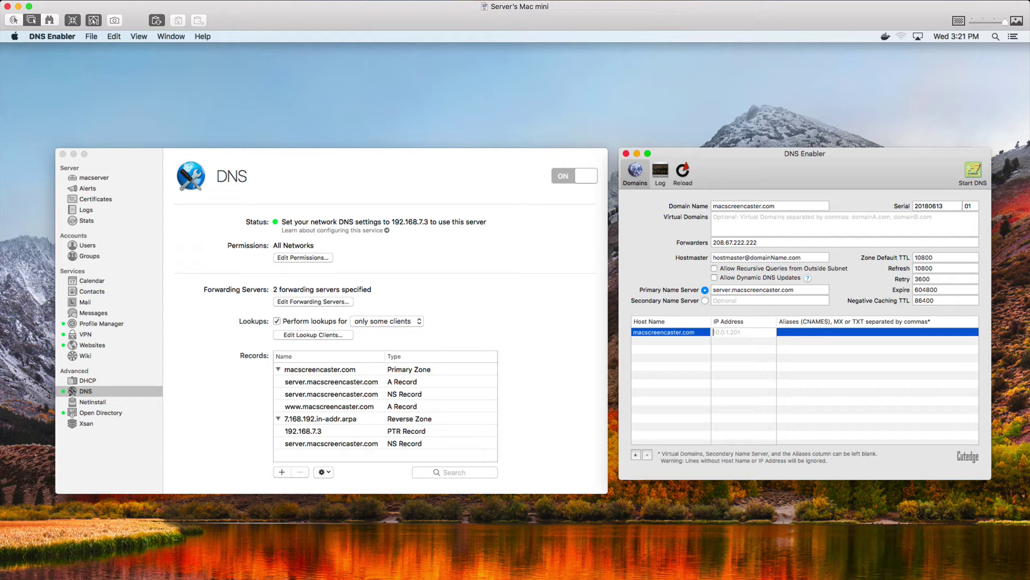
pyautogui.write('192.168.7.3')
pyautogui.press('Tab')
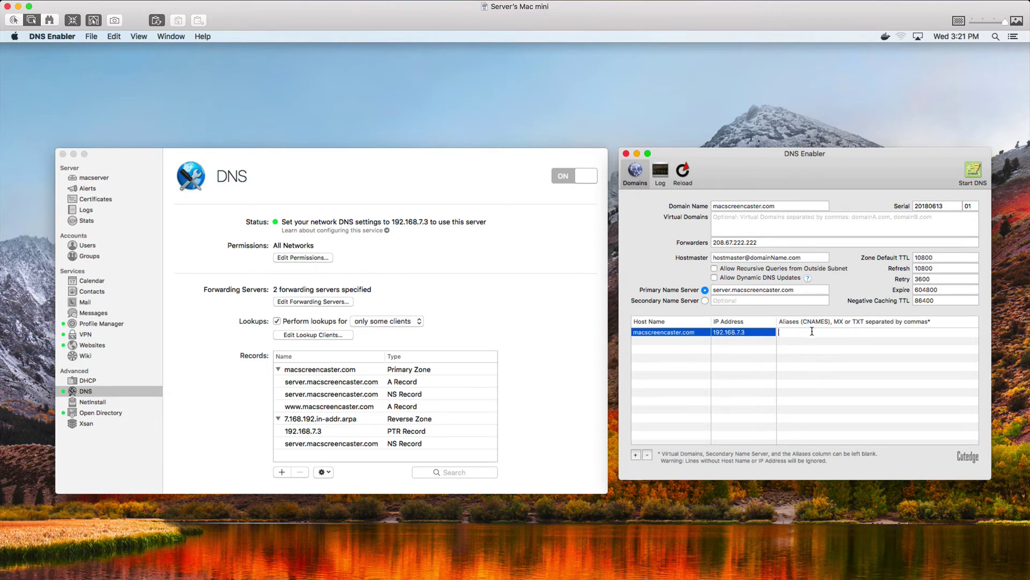
pyautogui.write('server')
pyautogui.write(', www, ftp')
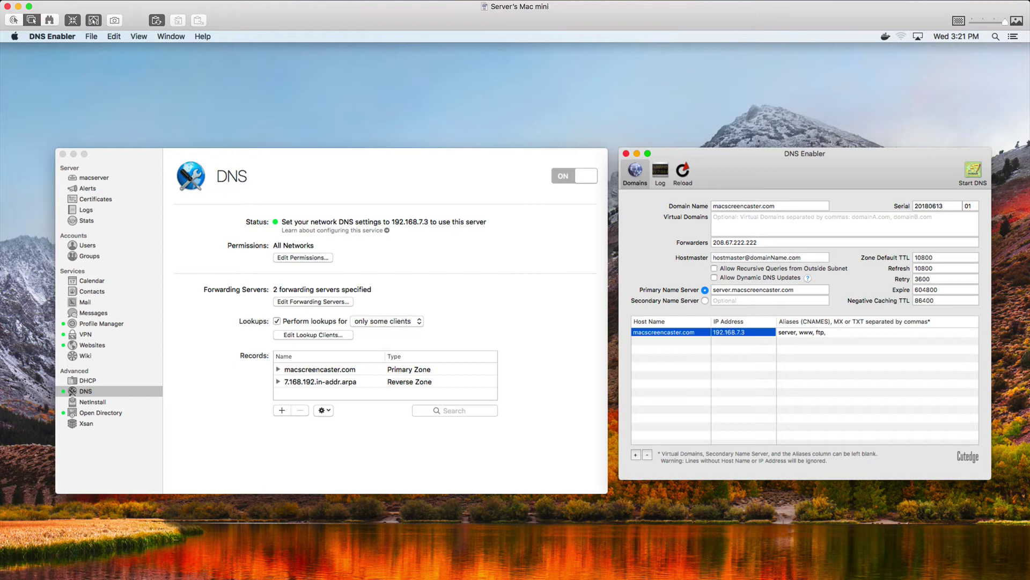
pyautogui.write(', mail,')
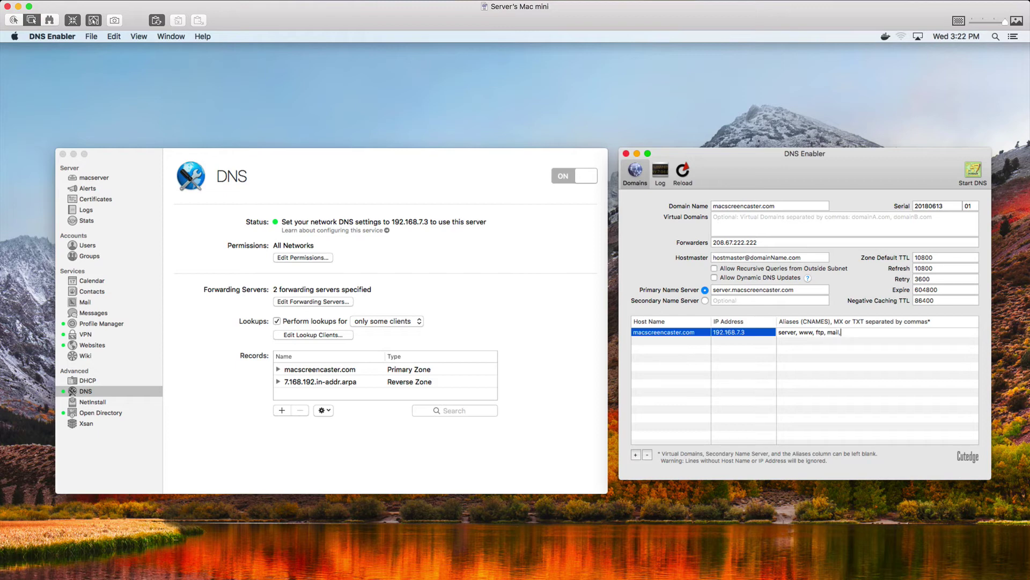
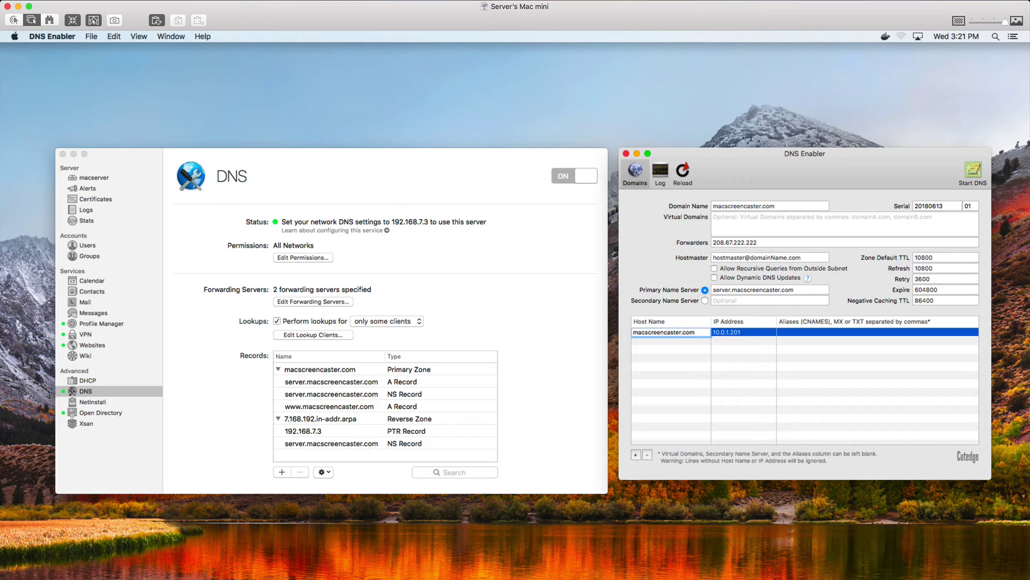
# - Give the macscreencaster.com host the IP address 192.168.7.3 and the aliases server, www, ftp and mail
pyautogui.press('Tab')
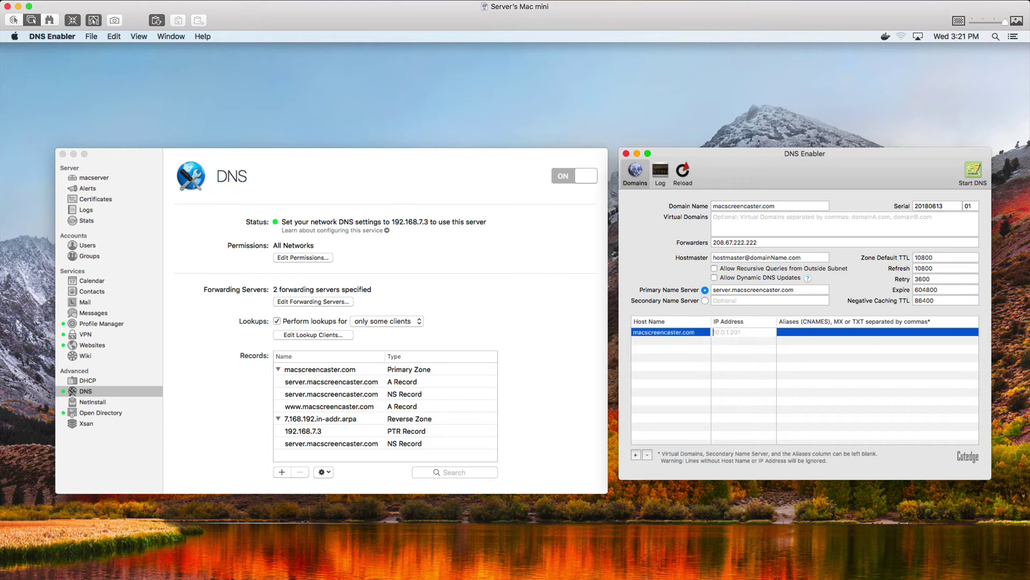
pyautogui.write('192.168.7.3')
pyautogui.press('Tab')
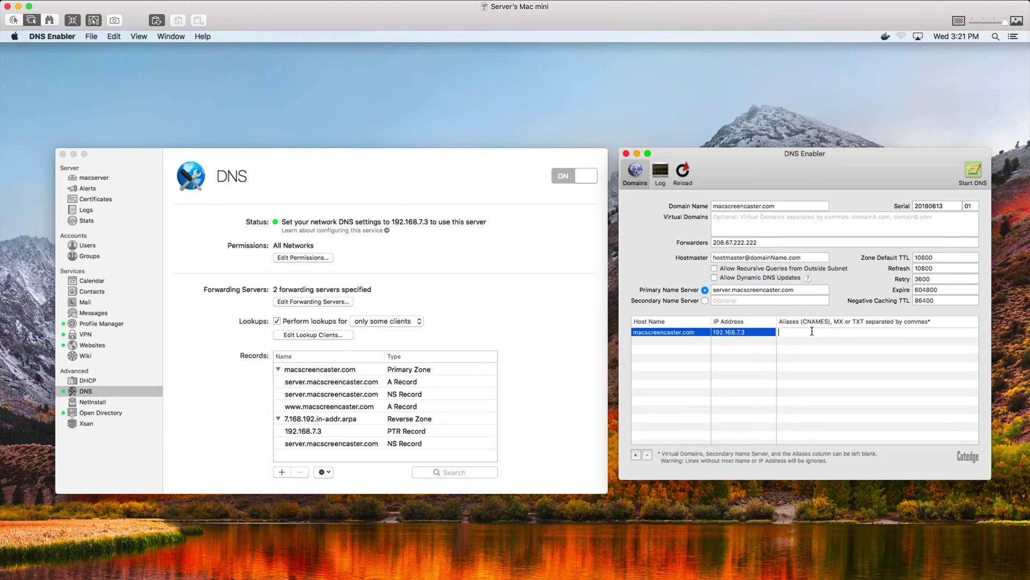
pyautogui.write('server, www, f')
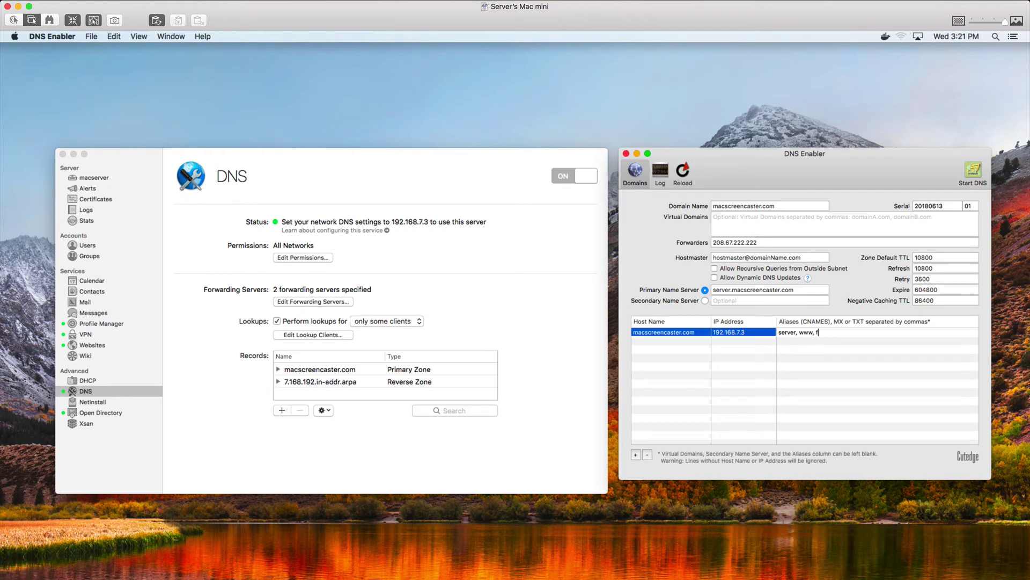
pyautogui.write('tp, mail,')
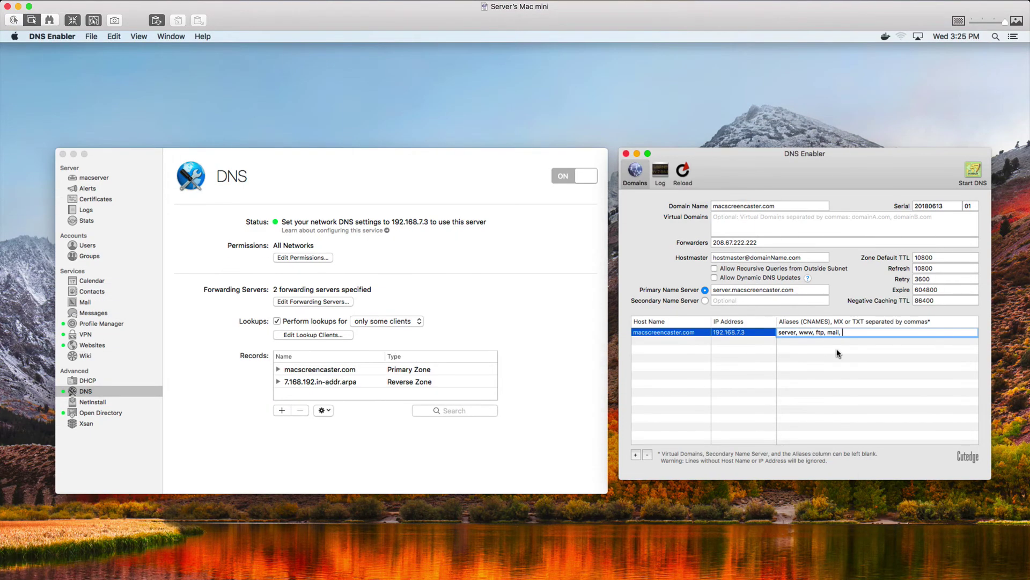
# - Append the mail exchange entry MX[10] and the text entry TXT[location:office] to the macscreencaster.com host's aliases
pyautogui.write('MX')
pyautogui.write('[10')
pyautogui.write(']')
pyautogui.write(', ')
pyautogui.write('TXT')
pyautogui.write('[locatoin')
pyautogui.write('n')
pyautogui.write(':office')
pyautogui.click(643, 340)
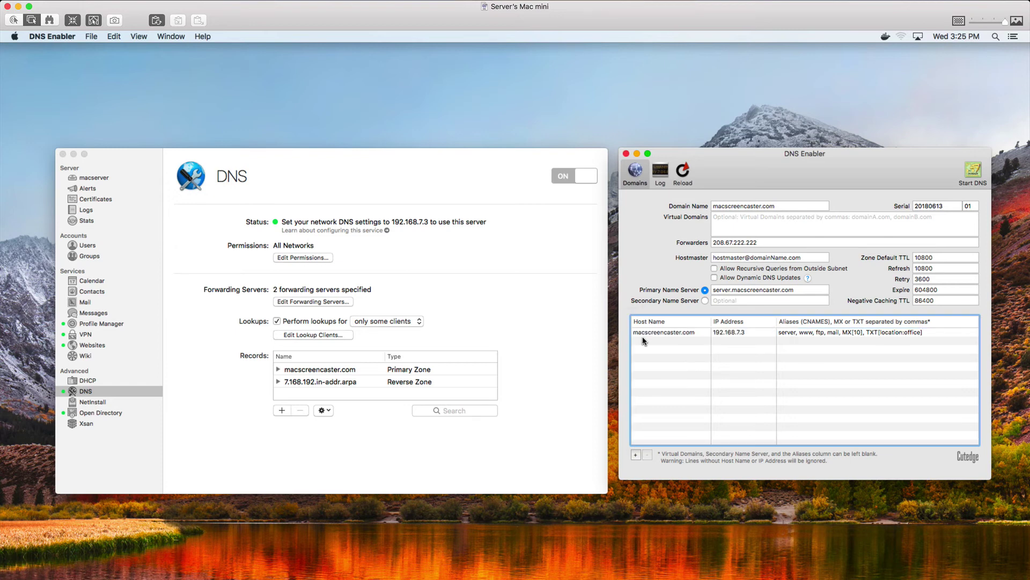
# - Add a second host record named cloud.macscreencaster.com with the IP address 192.168.7.6 and no aliases
pyautogui.click(635, 455)
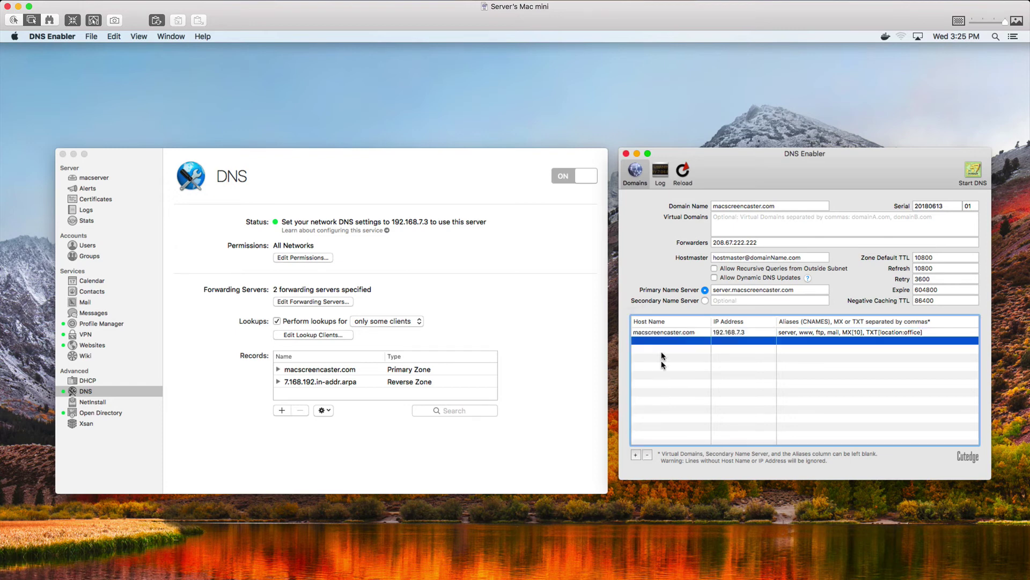
pyautogui.click(649, 341)
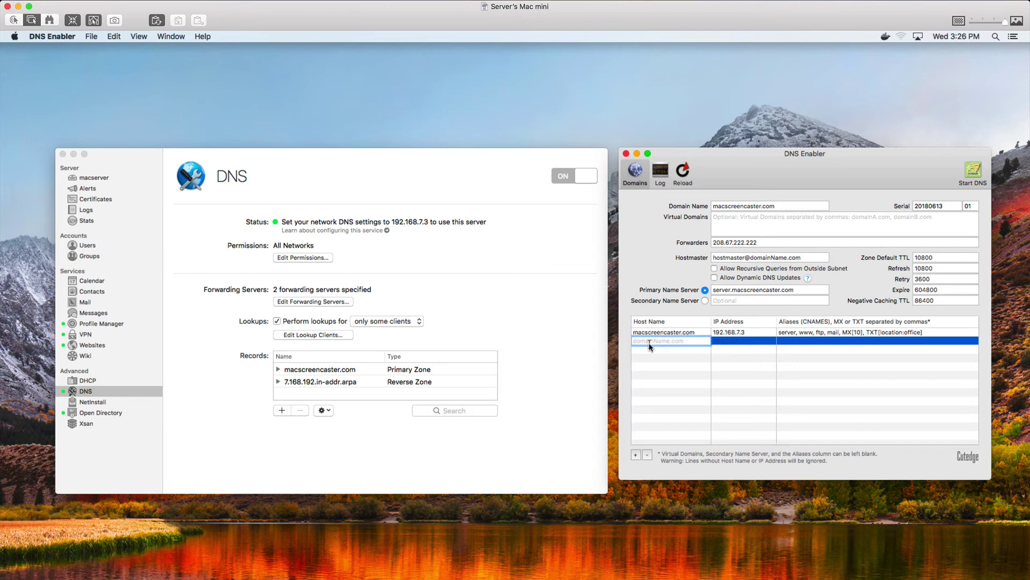
pyautogui.write('clou')
pyautogui.write('d.macscree')
pyautogui.write('ns')
pyautogui.write('aster.com')
pyautogui.press('Tab')
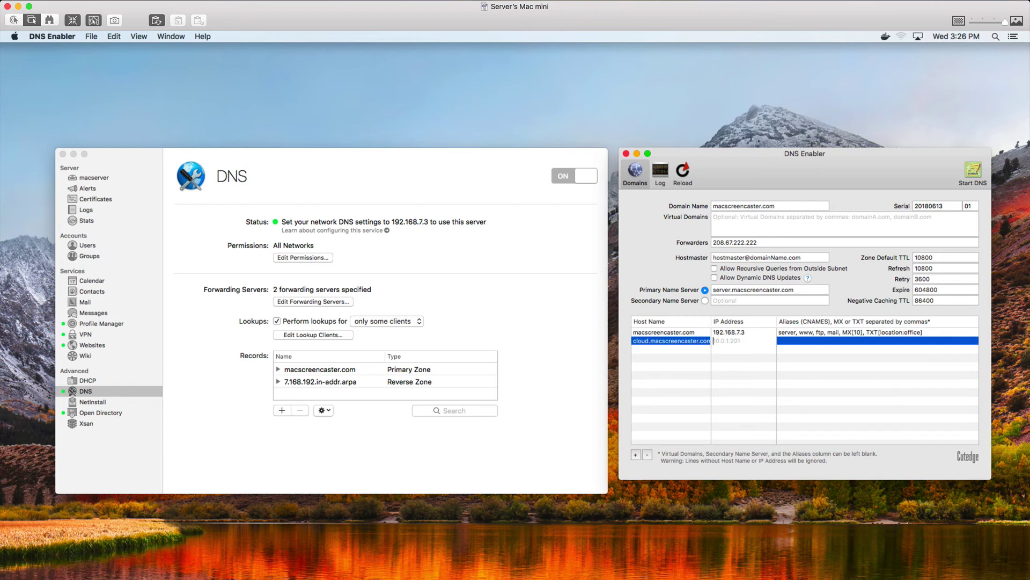
pyautogui.write('192.14')
pyautogui.press('BackSpace')
pyautogui.write('68.7.6')
pyautogui.press('Tab')
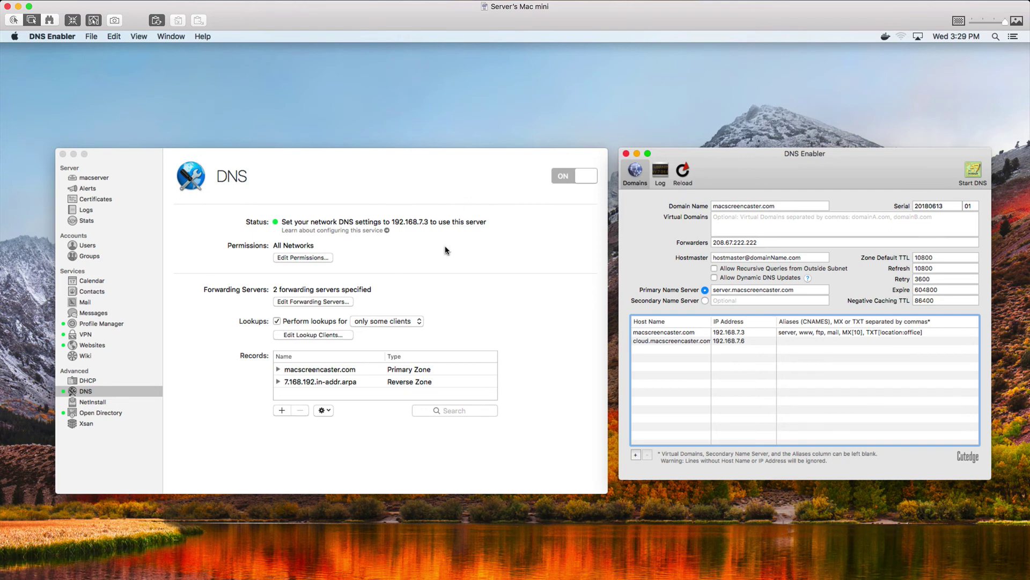
# - Turn off the DNS service in the Server app and switch back to DNS Enabler
pyautogui.click(556, 180)
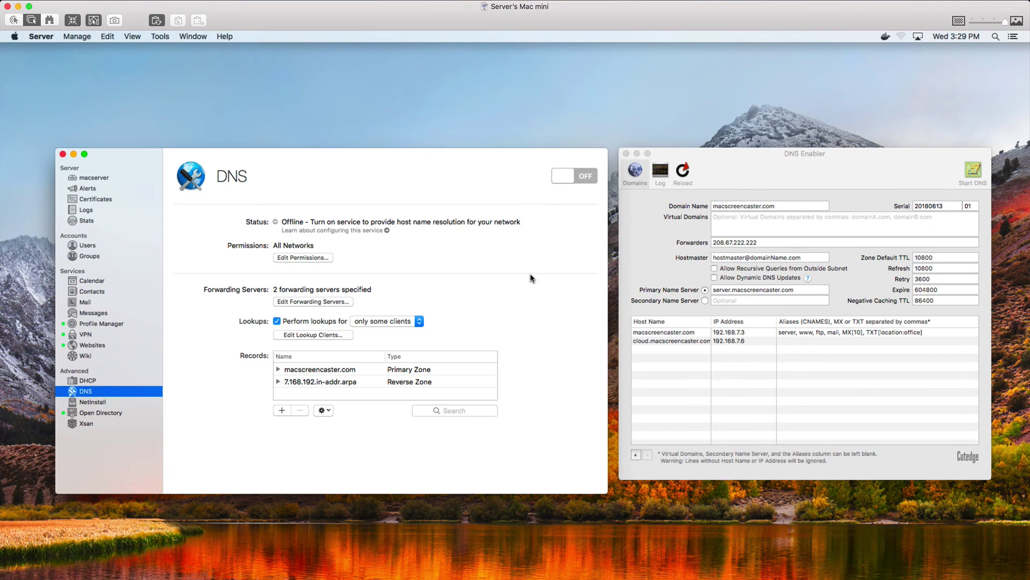
pyautogui.click(772, 179)
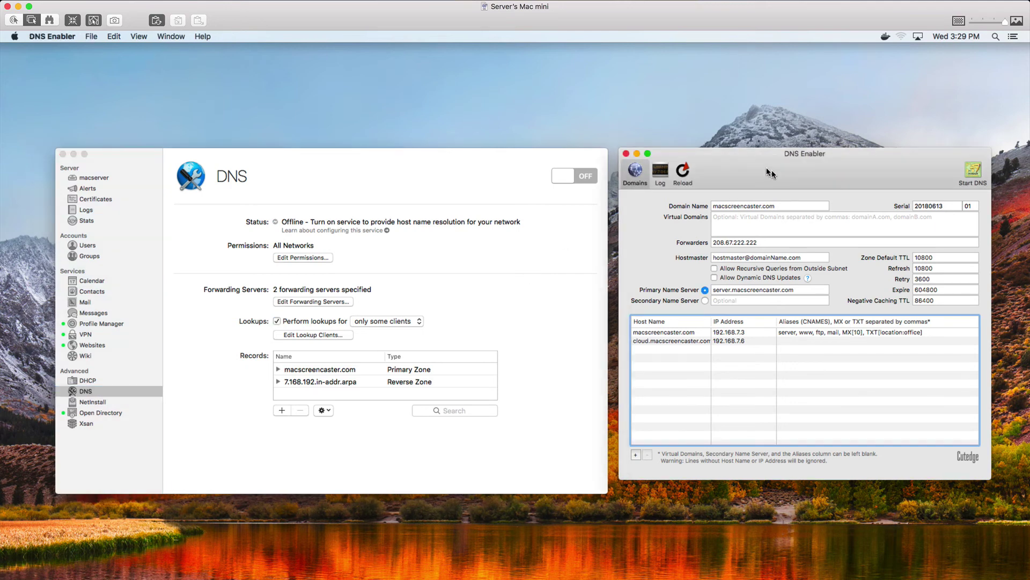
# - Try to start the DNS service, authorizing the change with the account password, and dismiss the resulting alert
pyautogui.click(971, 171)
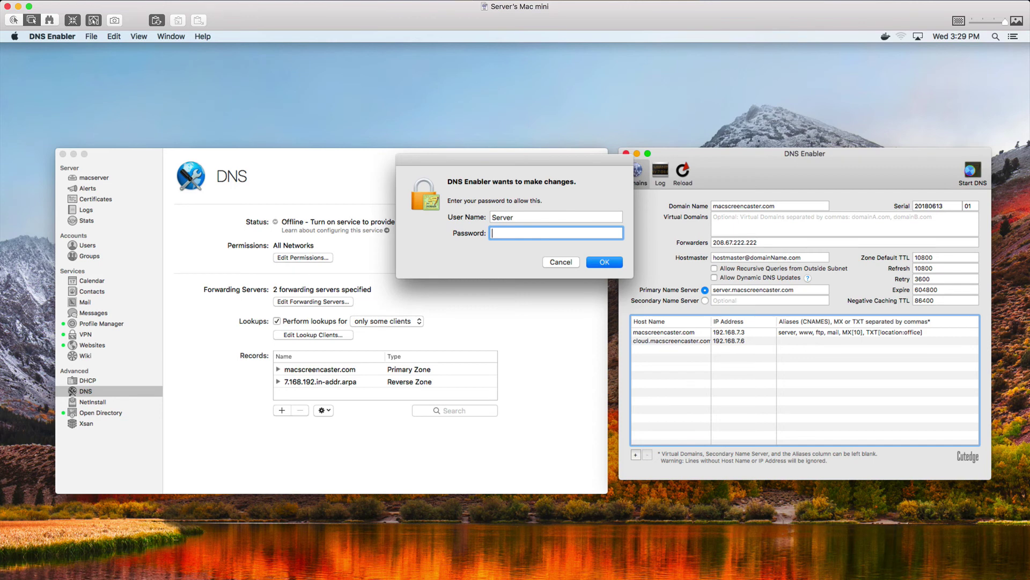
pyautogui.write('•••••••••••')
pyautogui.press('Return')
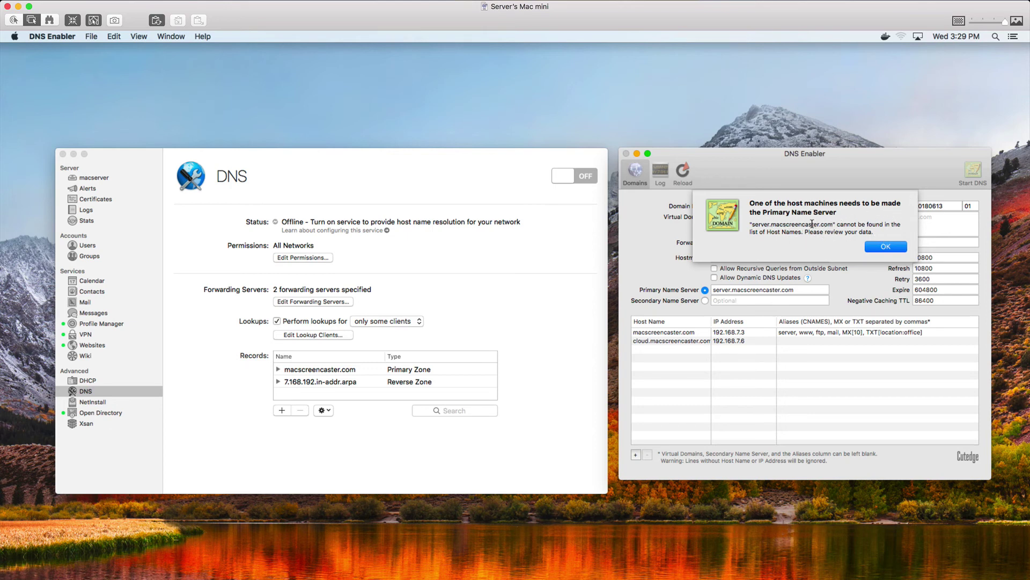
pyautogui.click(882, 247)
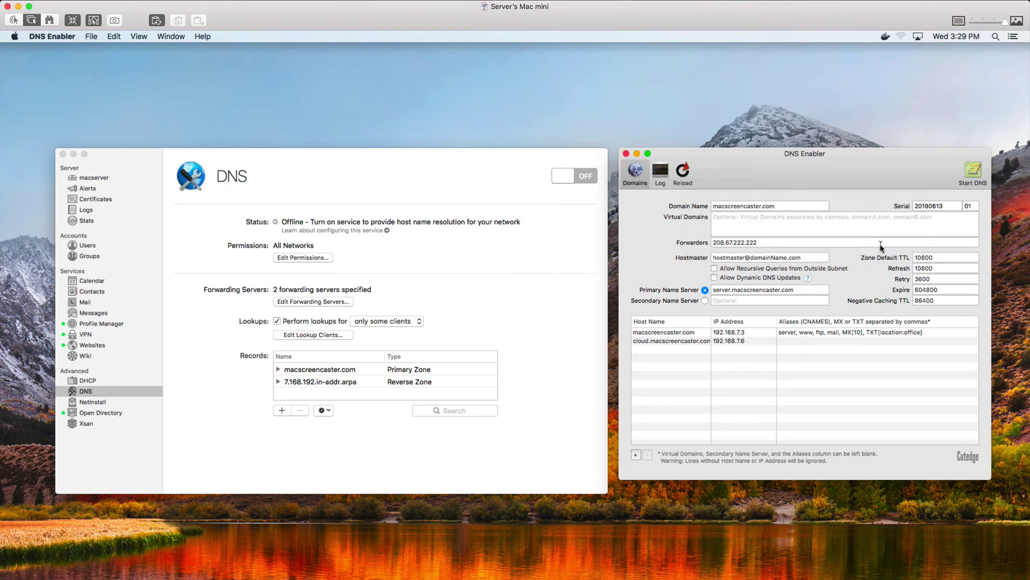
# - Copy the macscreencaster.com host's IP address, and set that host's address to 192.168.7.5
pyautogui.click(750, 334)
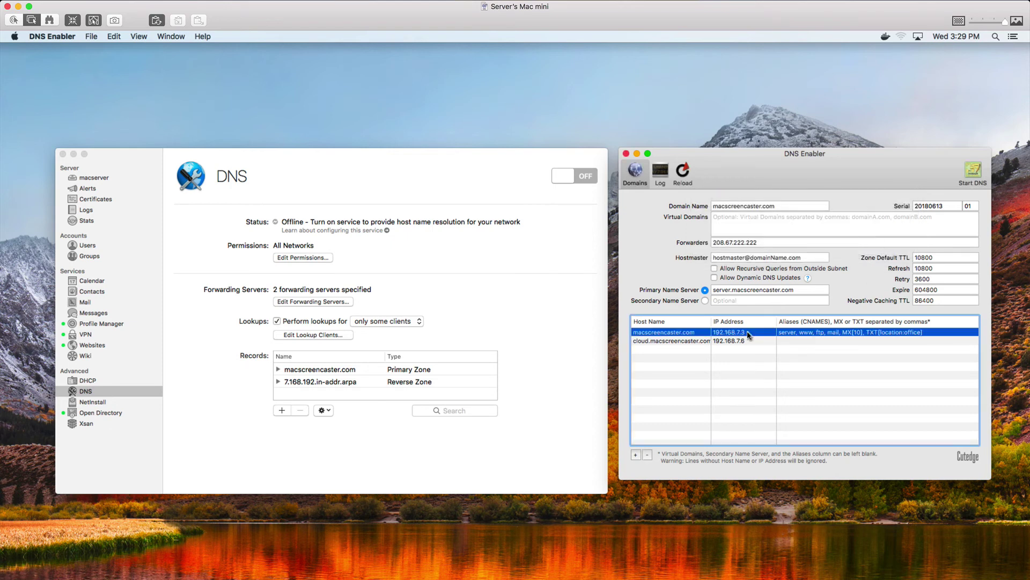
pyautogui.click(748, 332)
pyautogui.press('super+c')
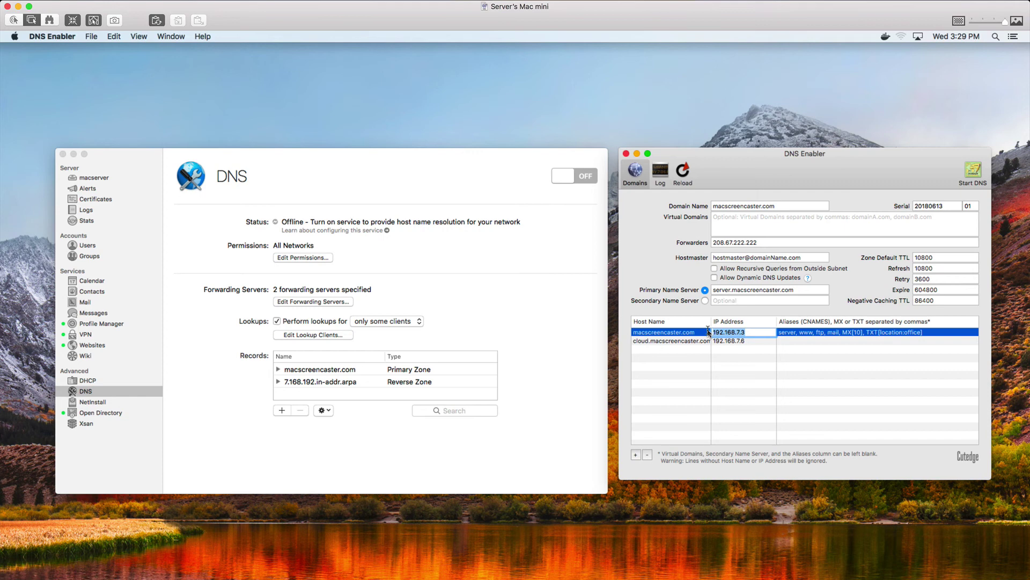
pyautogui.click(748, 333)
pyautogui.press('BackSpace')
# - Add a third host record named server.macscreencaster.com with the copied IP address 192.168.7.3
pyautogui.click(654, 351)
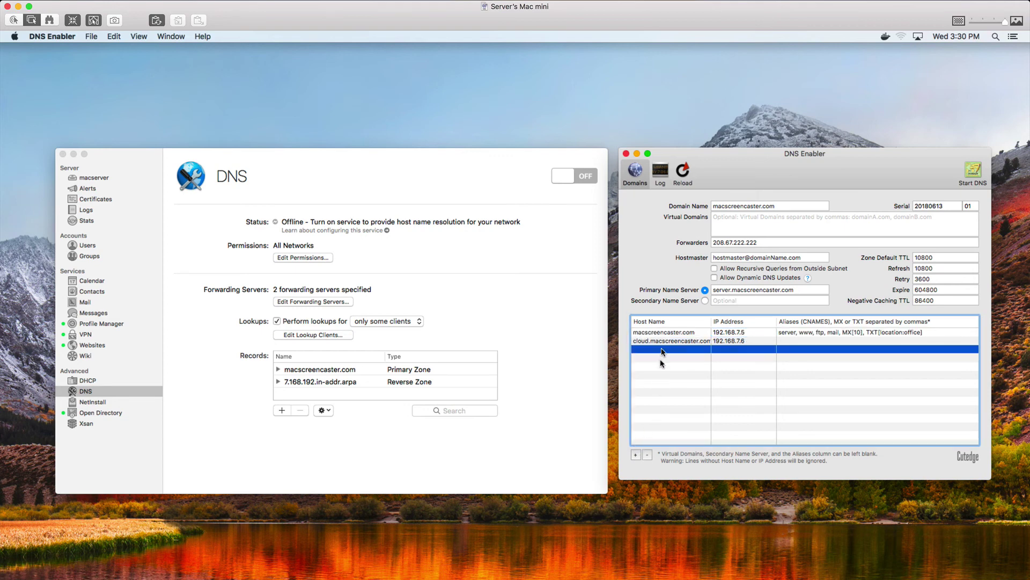
pyautogui.doubleClick(642, 349)
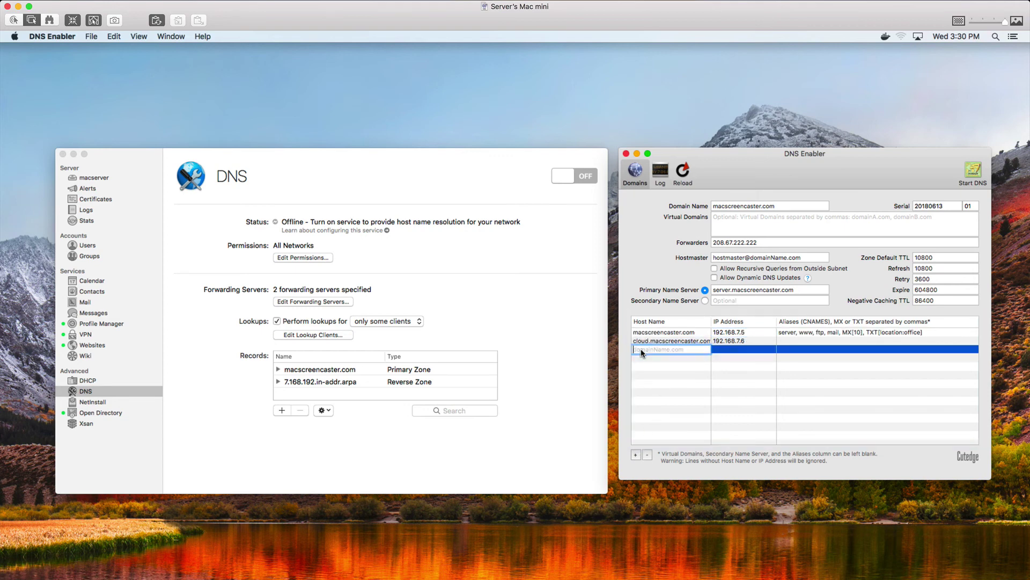
pyautogui.write('server.macscreencaster.com')
pyautogui.press('Tab')
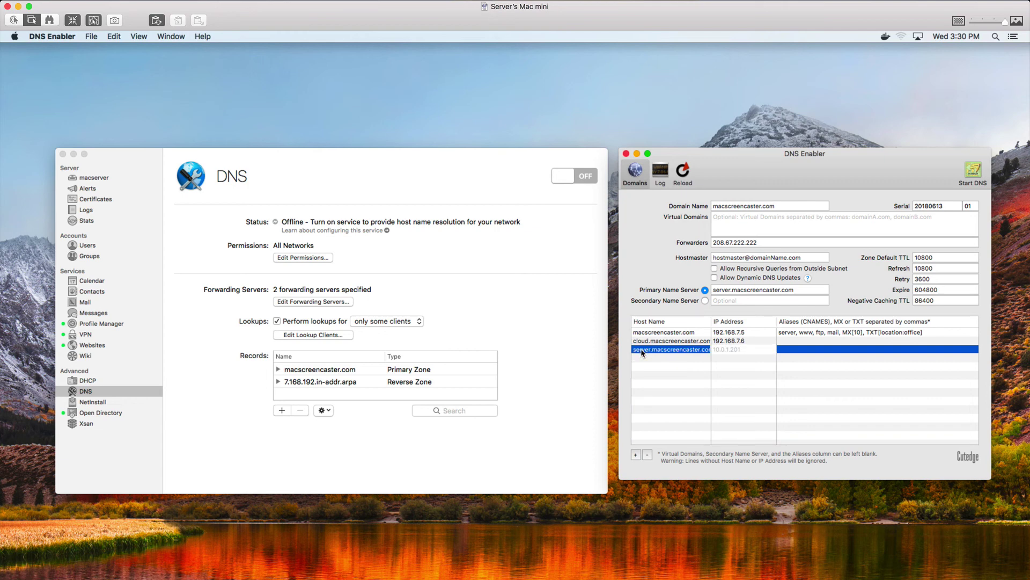
pyautogui.press('super+v')
pyautogui.click(826, 387)
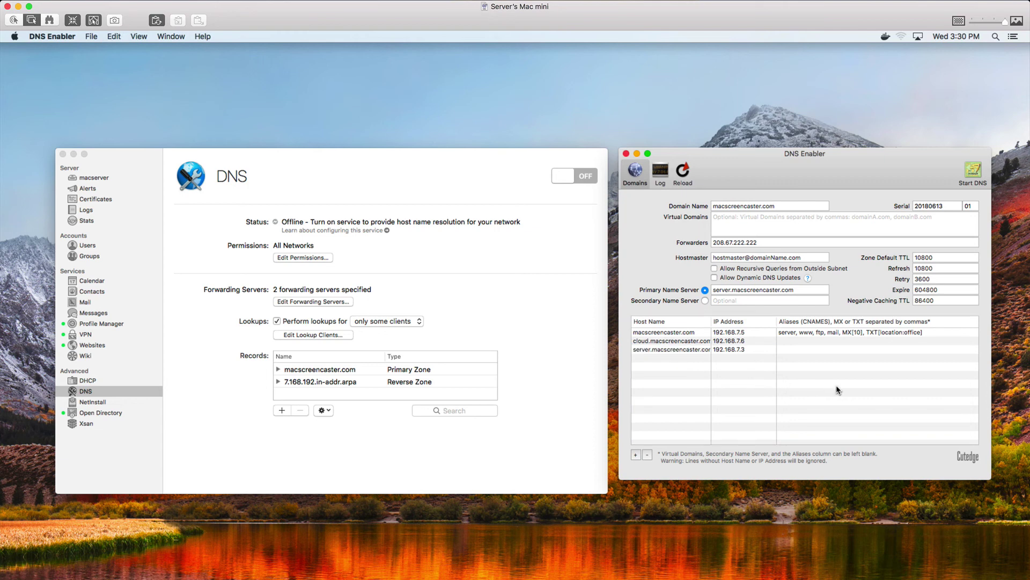
# - Start the DNS service in DNS Enabler, and check the DNS log before returning to the domain settings
pyautogui.click(973, 172)
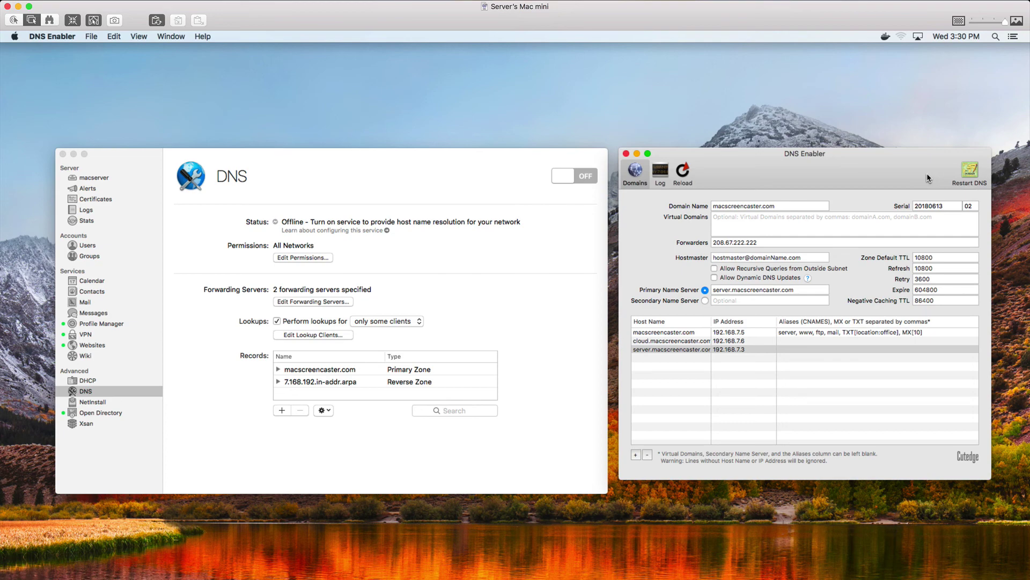
pyautogui.click(660, 171)
pyautogui.click(641, 207)
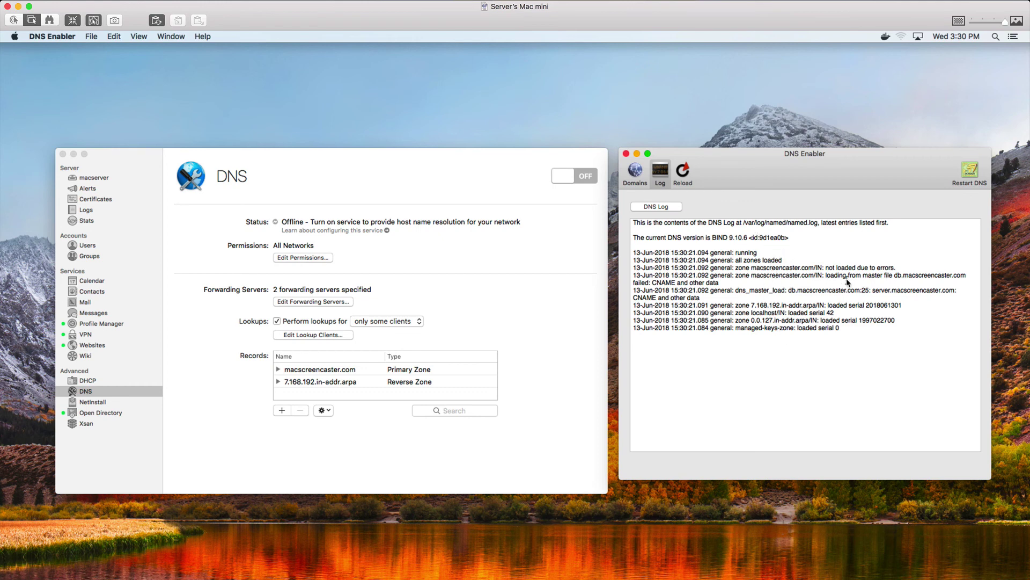
pyautogui.click(635, 171)
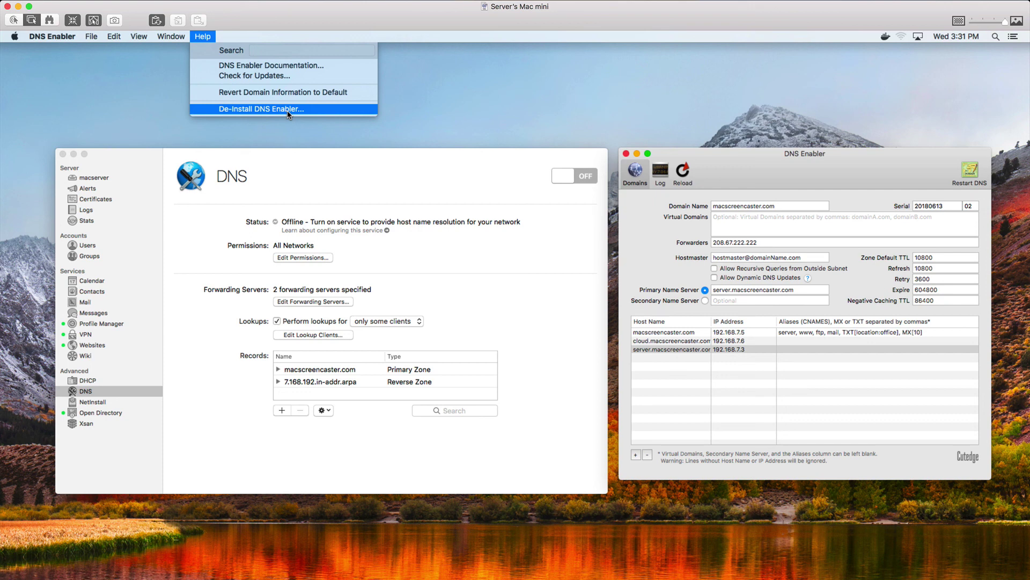
# - Start de-installing DNS Enabler and the files it installed
pyautogui.click(287, 110)
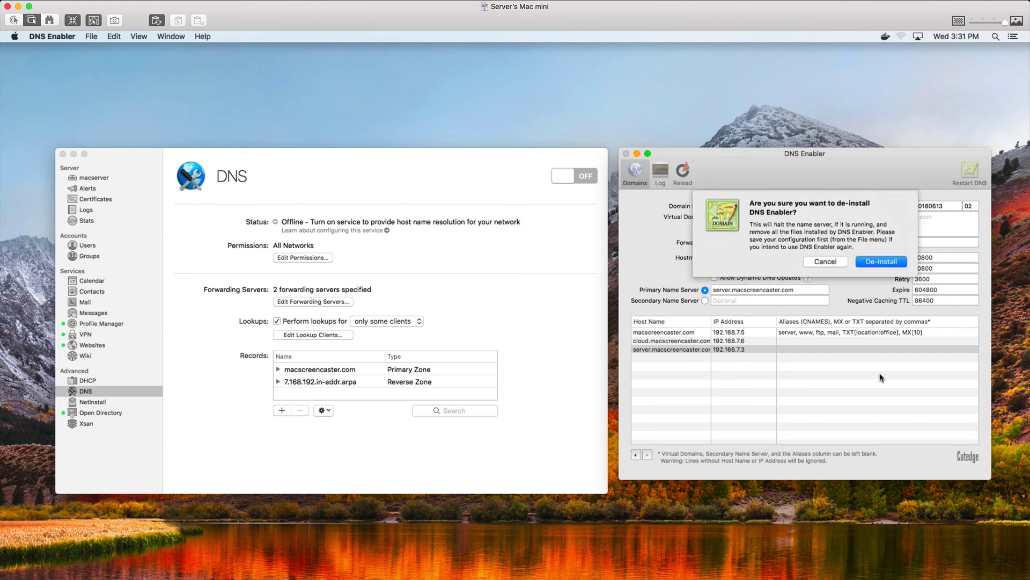
pyautogui.click(875, 262)
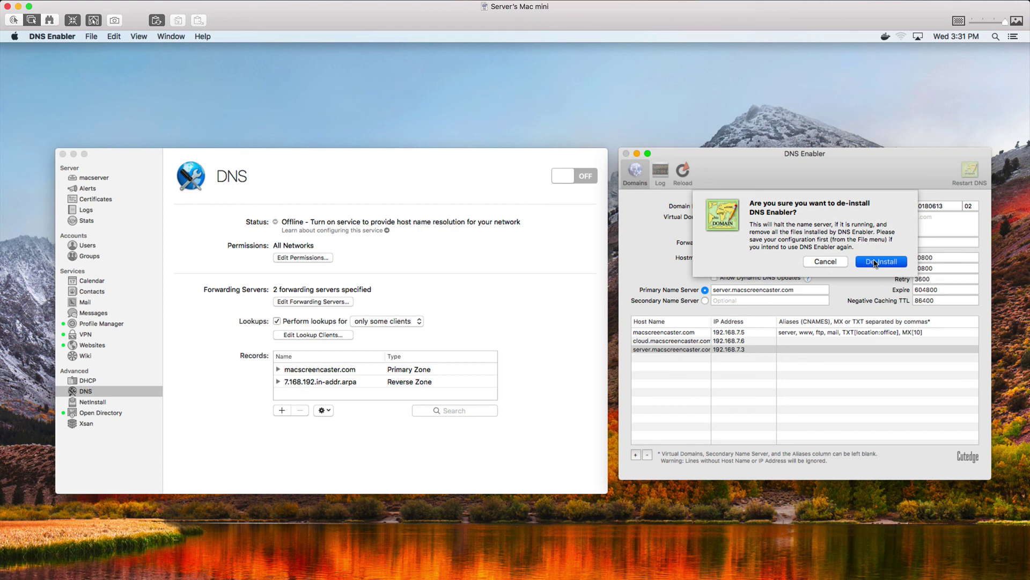